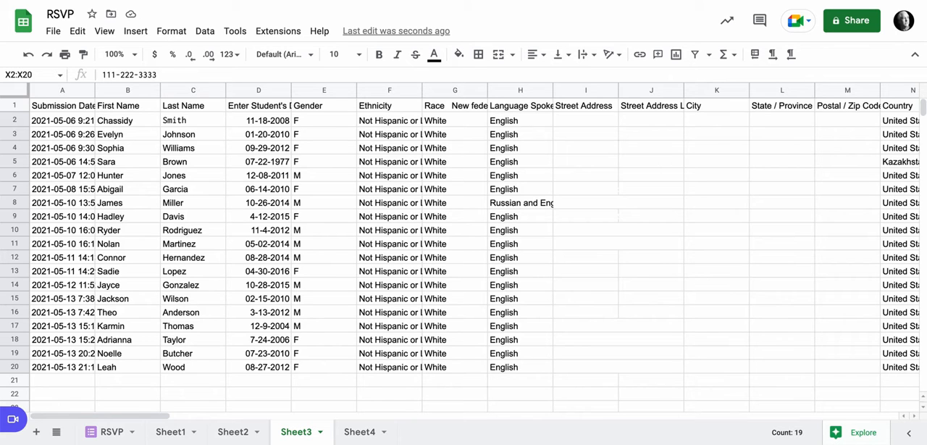
Step: Freeze the header row of Sheet3 and look across its columns from Submission Date to the last one
{"action": "scroll", "coordinate": [475, 253], "scroll_direction": "right", "scroll_amount": 20}
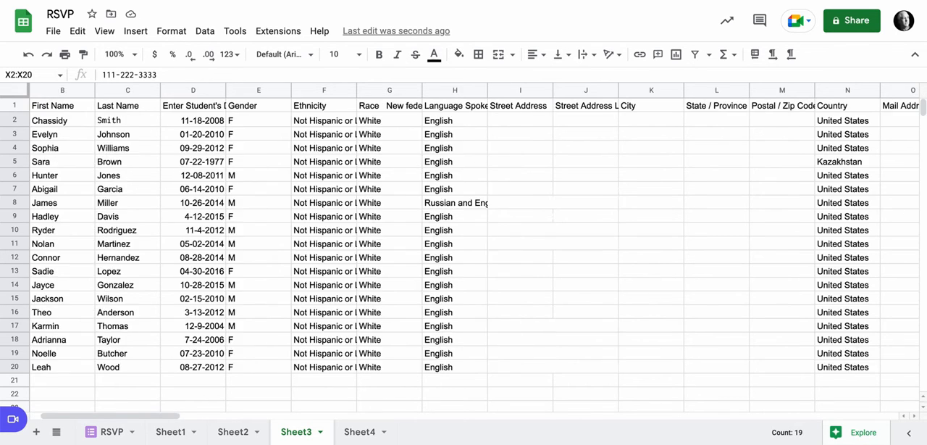
{"action": "scroll", "coordinate": [476, 253], "scroll_direction": "right", "scroll_amount": 20}
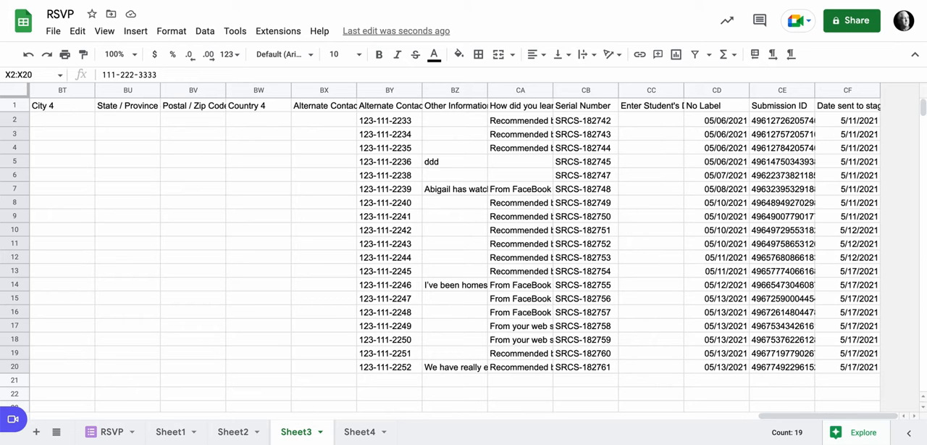
{"action": "scroll", "coordinate": [476, 252], "scroll_direction": "left", "scroll_amount": 20}
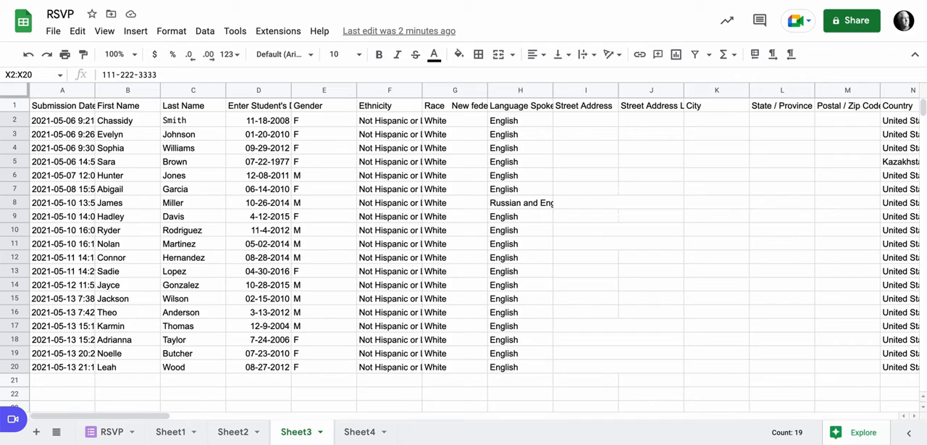
{"action": "scroll", "coordinate": [476, 252], "scroll_direction": "right", "scroll_amount": 20}
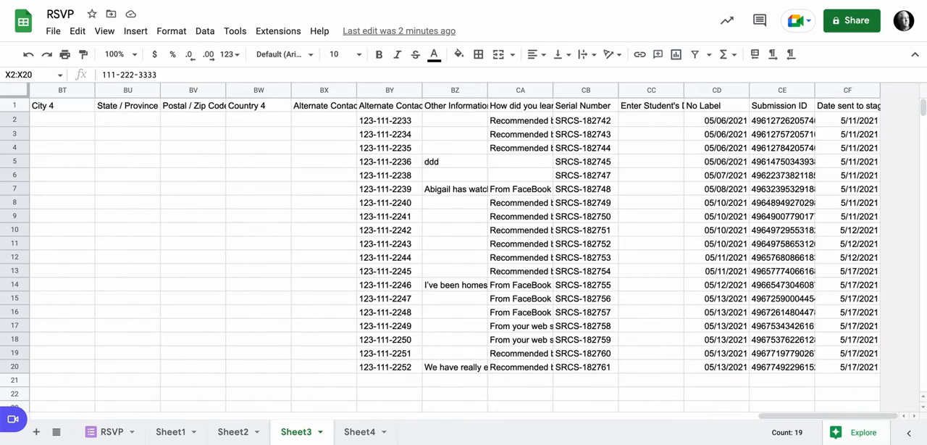
{"action": "scroll", "coordinate": [463, 246], "scroll_direction": "left", "scroll_amount": 20}
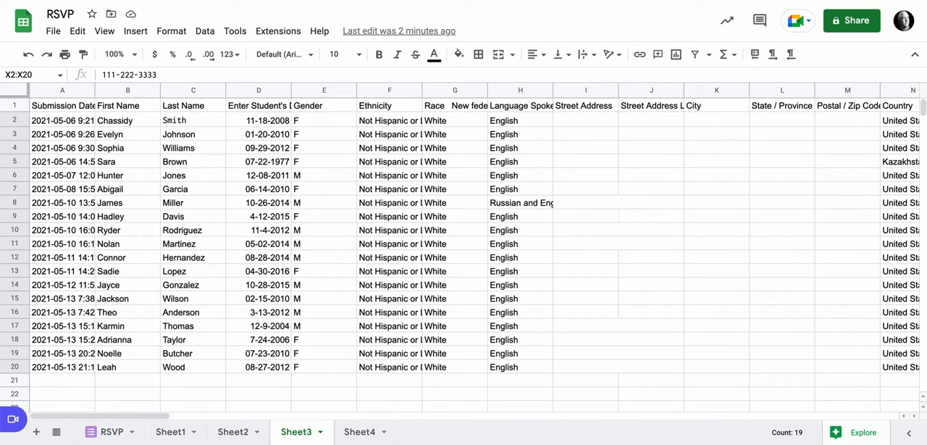
{"action": "left_click_drag", "start_coordinate": [15, 96], "coordinate": [15, 113]}
{"action": "scroll", "coordinate": [463, 253], "scroll_direction": "down", "scroll_amount": 1}
{"action": "scroll", "coordinate": [463, 254], "scroll_direction": "up", "scroll_amount": 1}
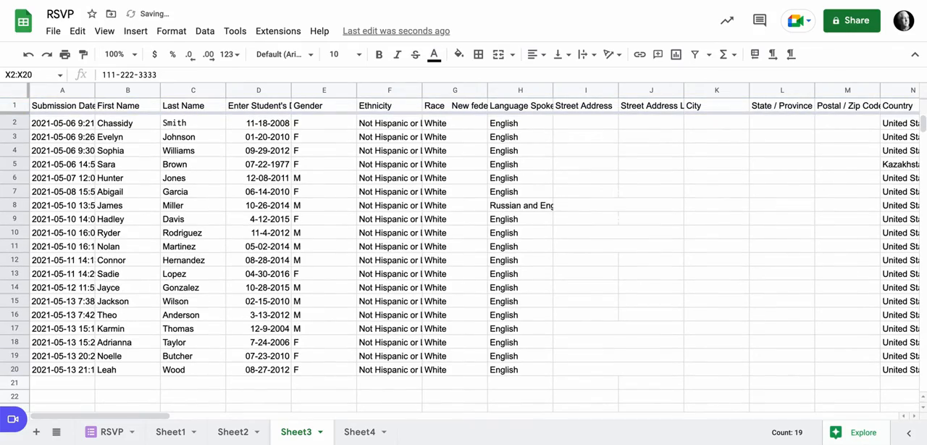
{"action": "scroll", "coordinate": [463, 246], "scroll_direction": "right", "scroll_amount": 20}
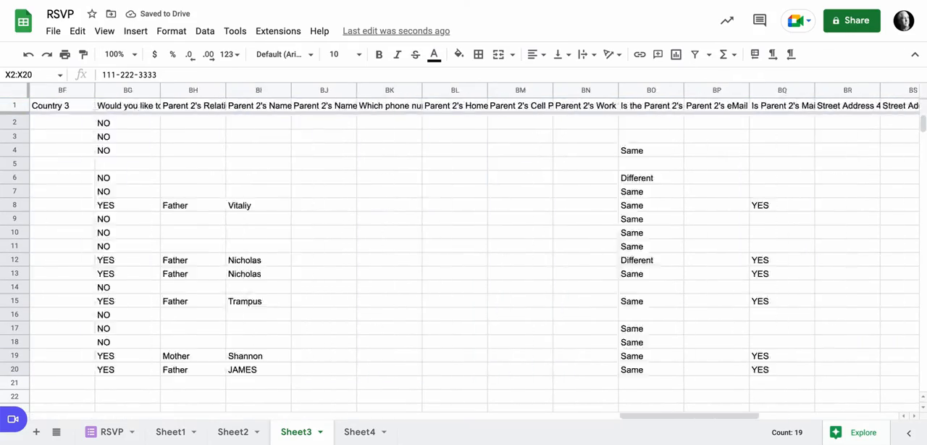
{"action": "scroll", "coordinate": [476, 251], "scroll_direction": "left", "scroll_amount": 20}
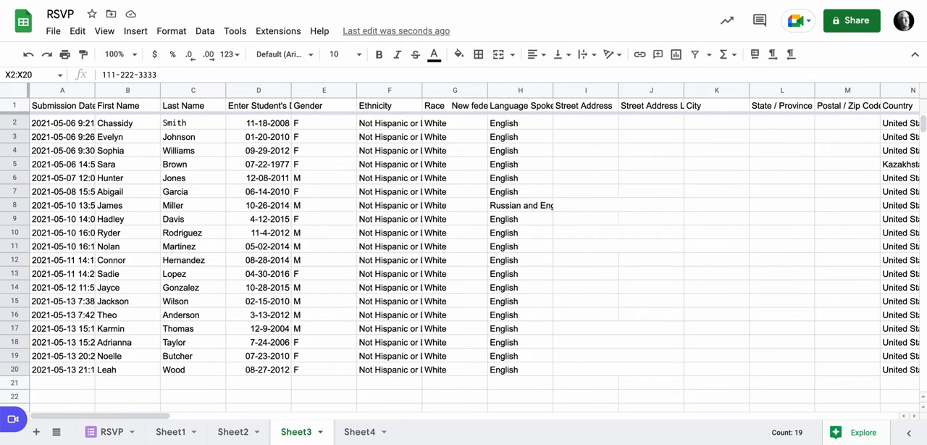
Step: Review the QUERY formula in cell A1 of Sheet4 and check its BY reference against the Alternate Contact PHONE column in Sheet3
{"action": "left_click", "coordinate": [359, 432]}
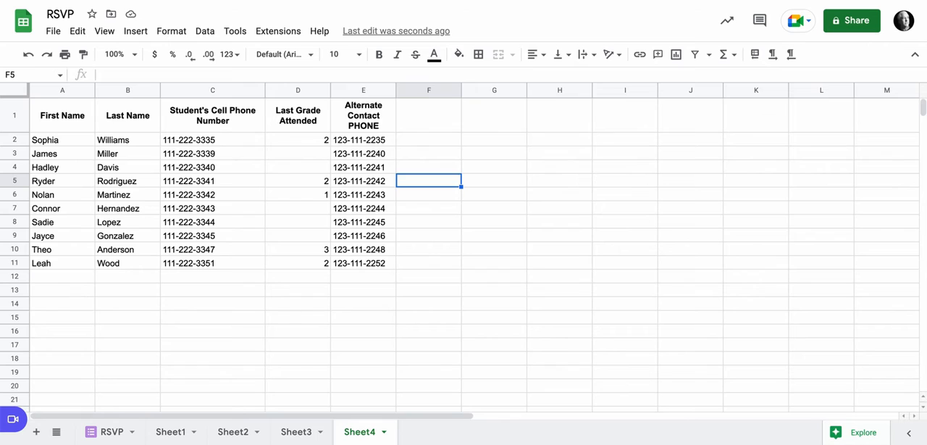
{"action": "left_click", "coordinate": [62, 116]}
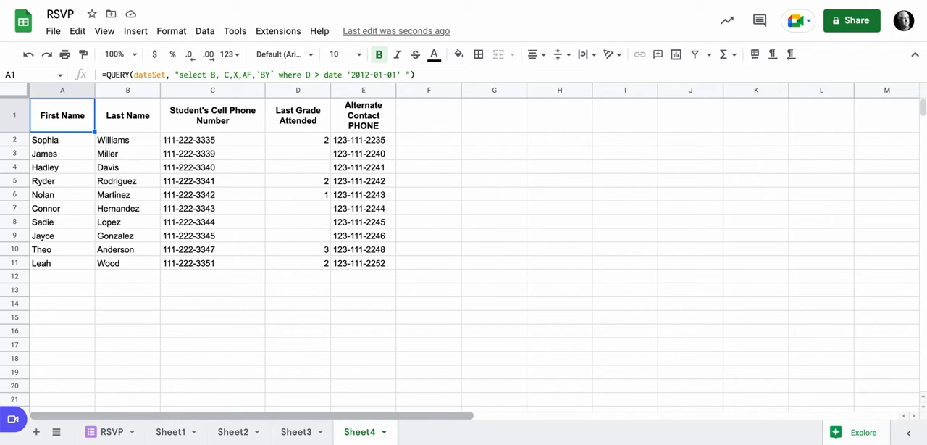
{"action": "left_click", "coordinate": [296, 432]}
{"action": "scroll", "coordinate": [463, 254], "scroll_direction": "right", "scroll_amount": 20}
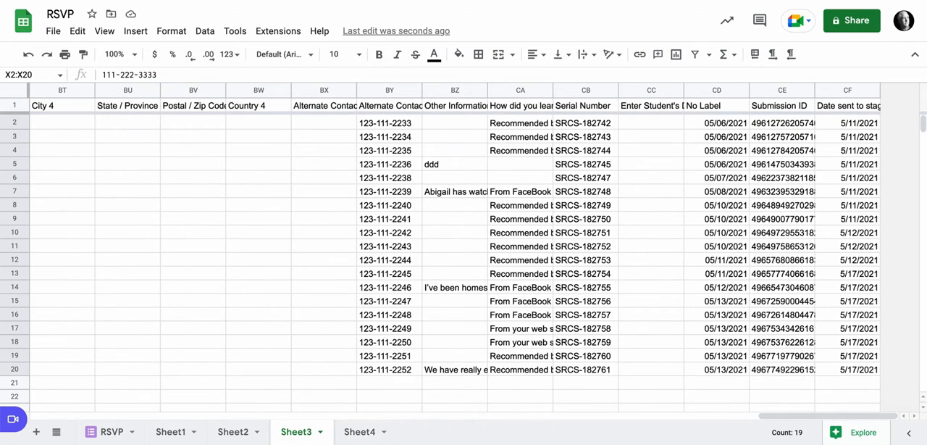
{"action": "left_click", "coordinate": [390, 106]}
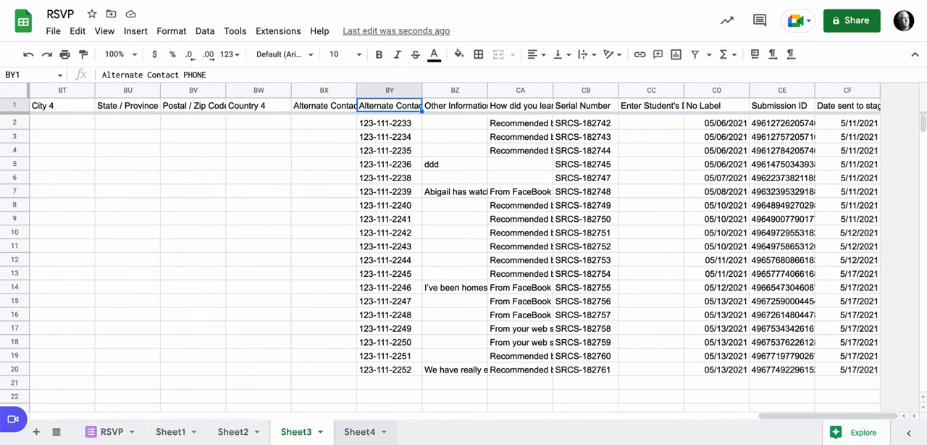
{"action": "left_click", "coordinate": [359, 432]}
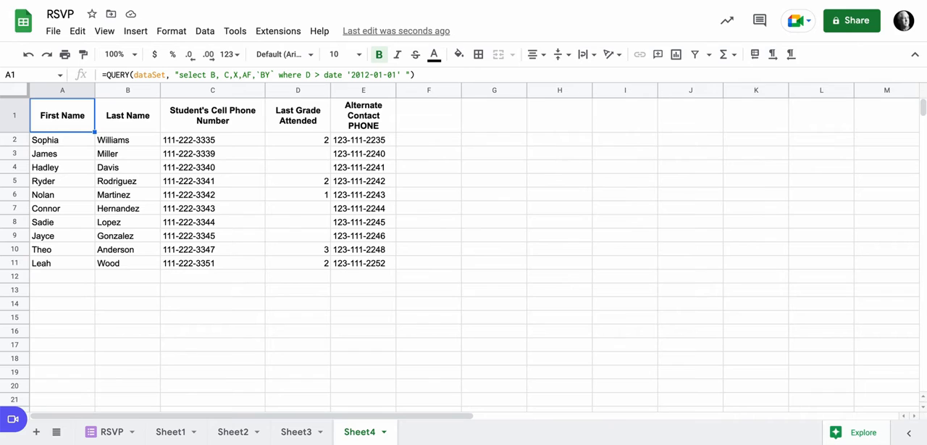
Step: Try the query in cell A1 without the backticks around BY and read the error details
{"action": "left_click", "coordinate": [260, 76]}
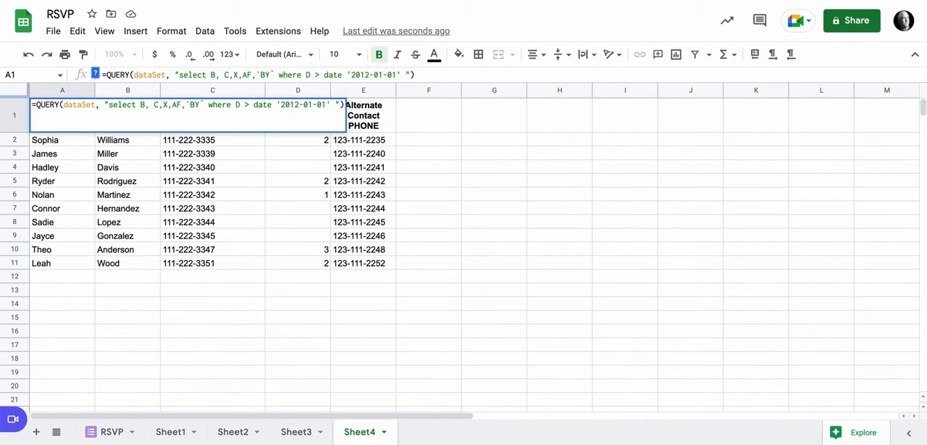
{"action": "key", "text": "BackSpace"}
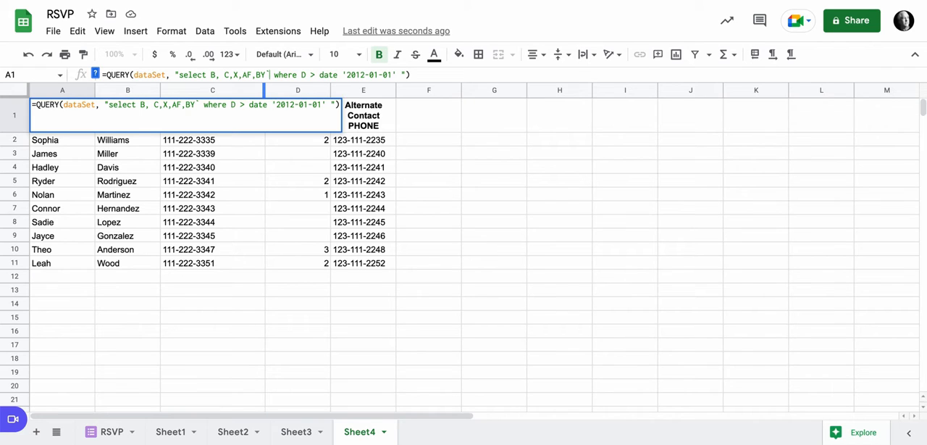
{"action": "key", "text": "BackSpace"}
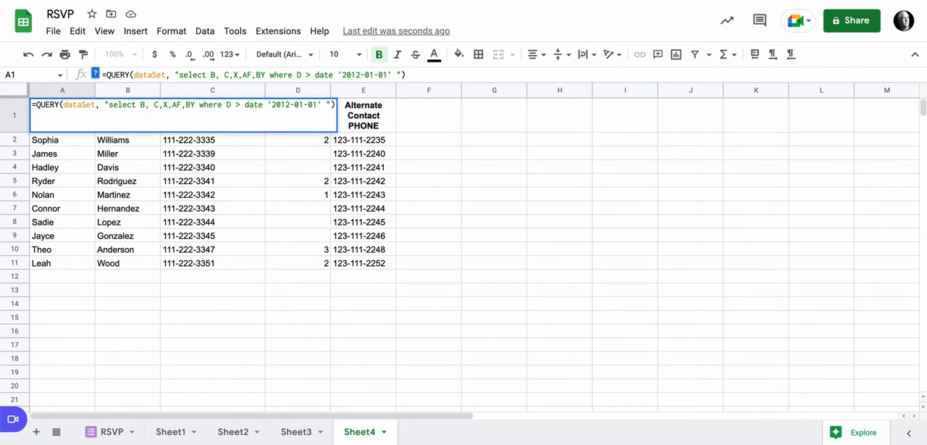
{"action": "key", "text": "Return"}
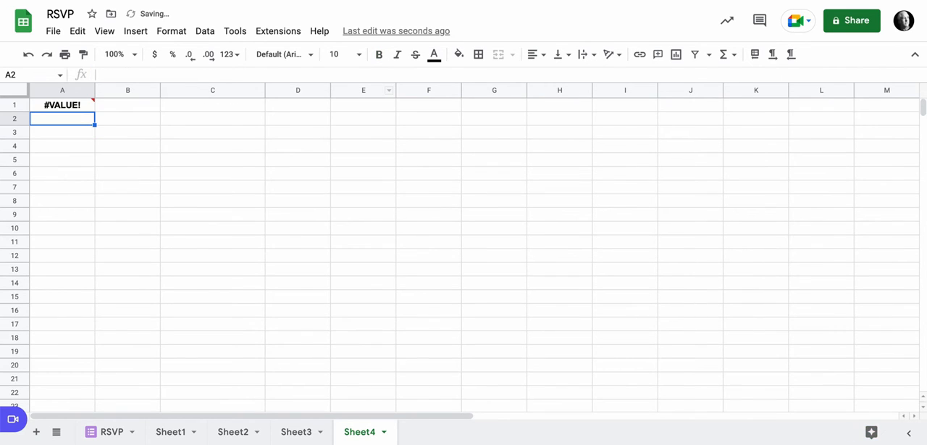
{"action": "mouse_move", "coordinate": [62, 105]}
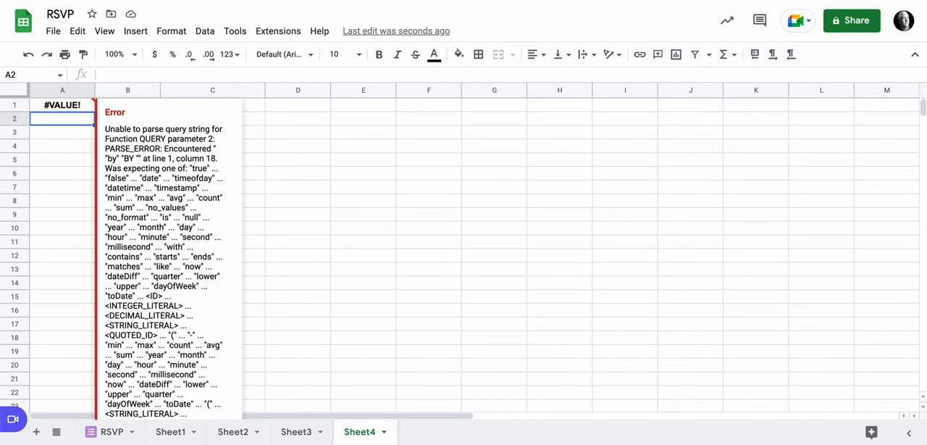
Step: Put the backticks back around BY in the select list of the query in cell A1
{"action": "left_click", "coordinate": [62, 105]}
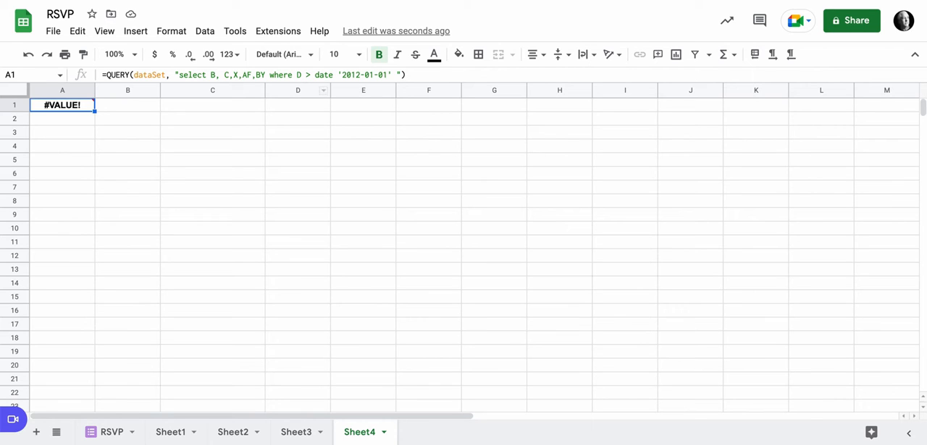
{"action": "left_click", "coordinate": [255, 74]}
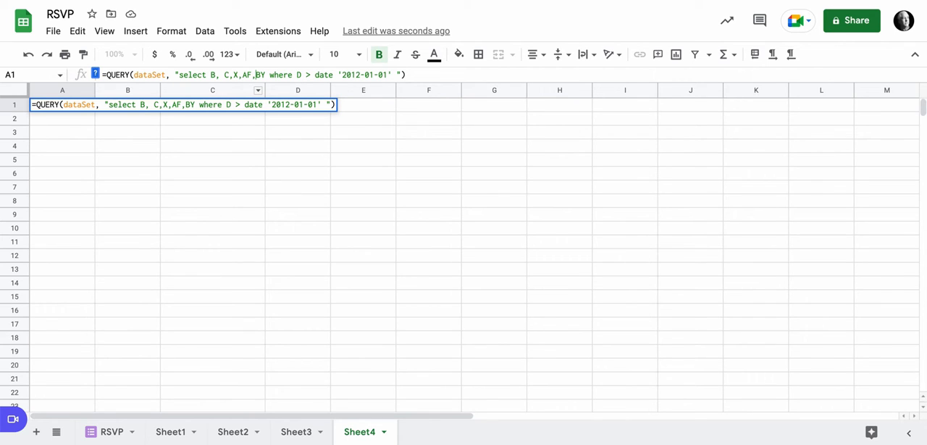
{"action": "type", "text": "`BY"}
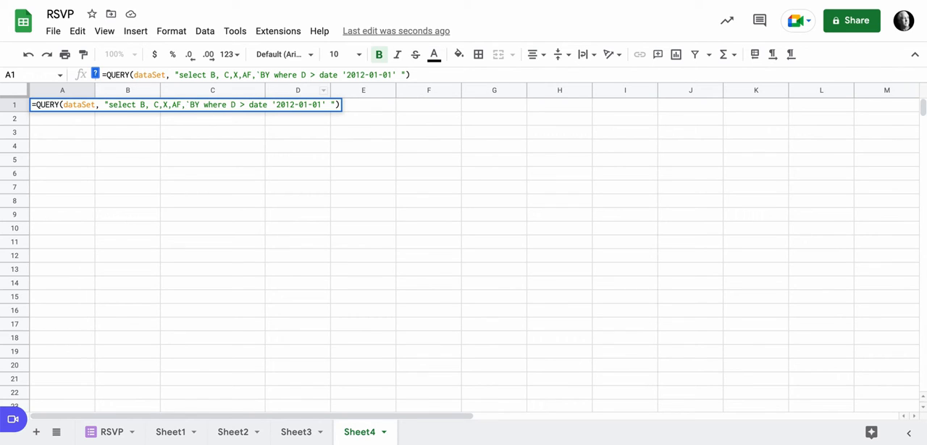
{"action": "type", "text": "`"}
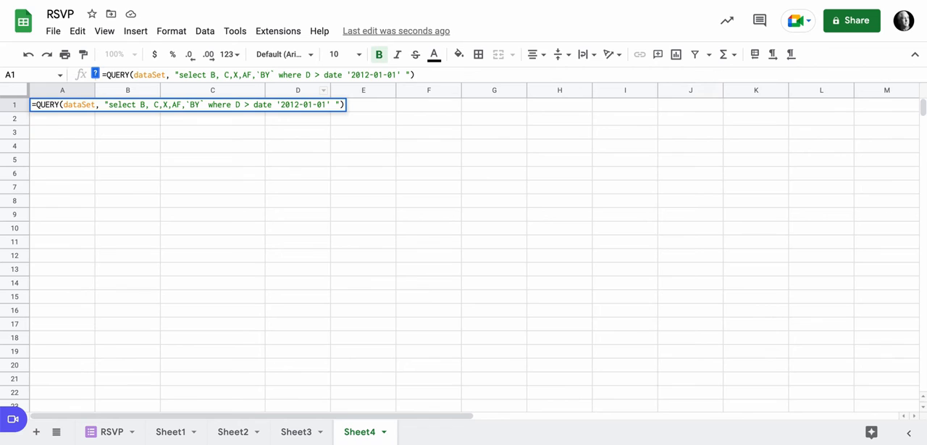
{"action": "key", "text": "Return"}
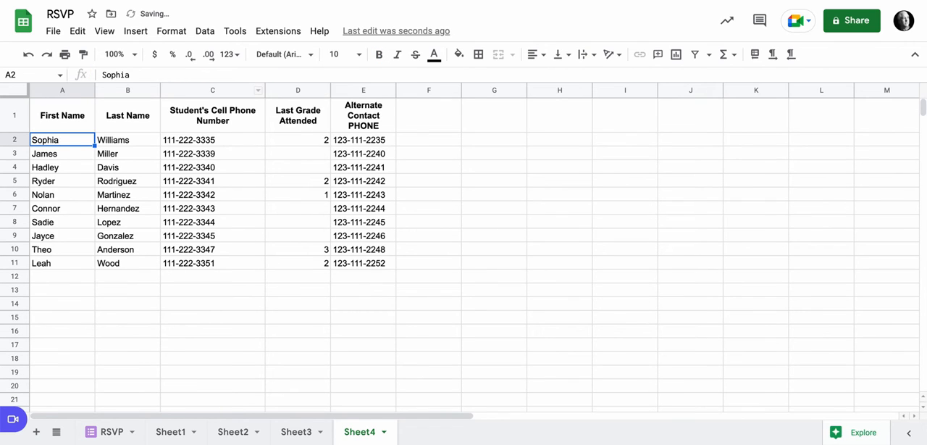
Step: Check the source columns in Sheet3 and add column F as the first item in the select list of Sheet4's query
{"action": "left_click", "coordinate": [63, 116]}
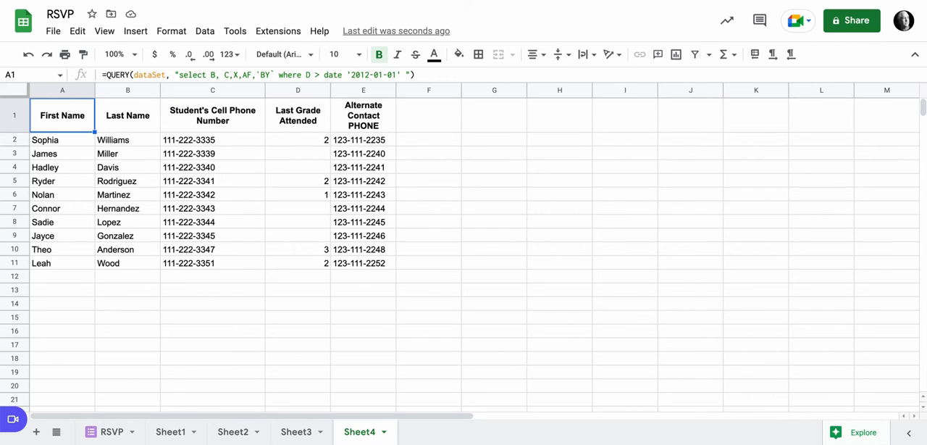
{"action": "left_click", "coordinate": [296, 432]}
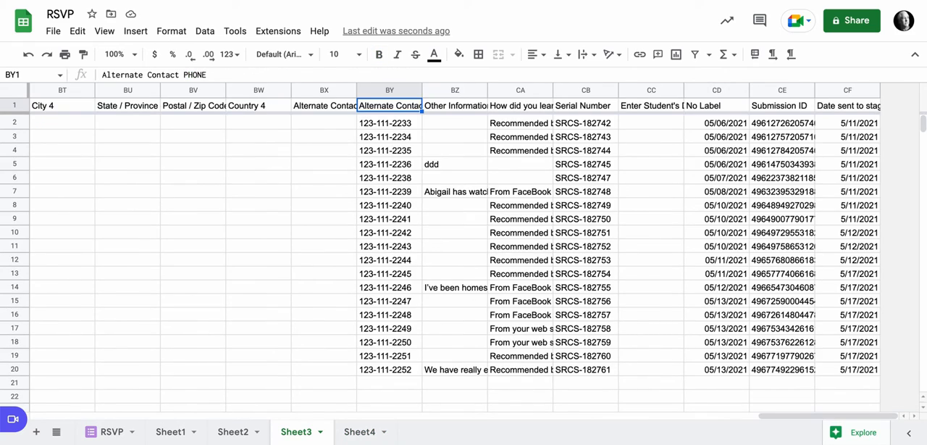
{"action": "scroll", "coordinate": [464, 247], "scroll_direction": "left", "scroll_amount": 20}
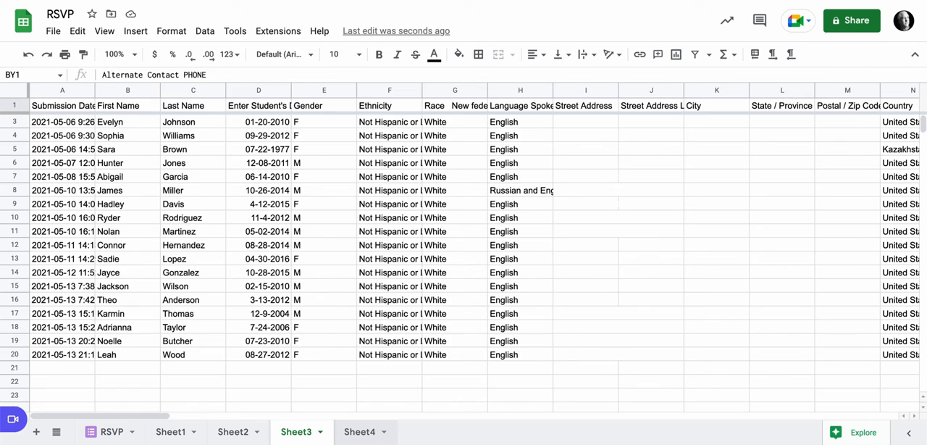
{"action": "left_click", "coordinate": [360, 432]}
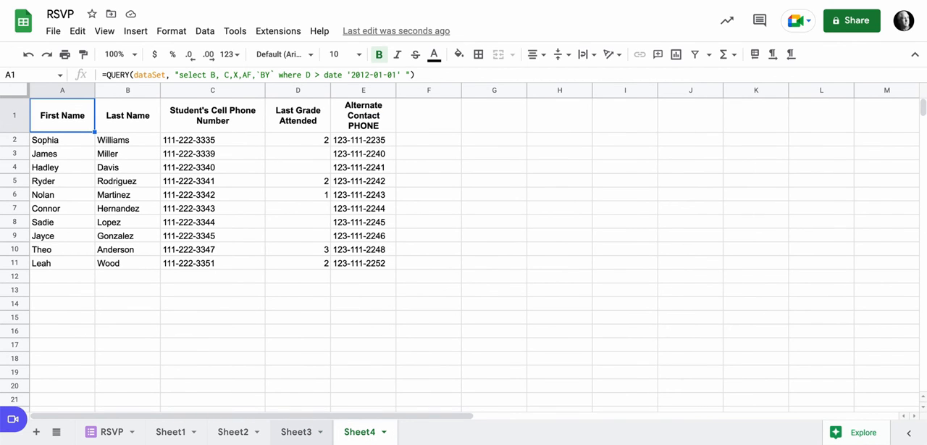
{"action": "left_click", "coordinate": [297, 432]}
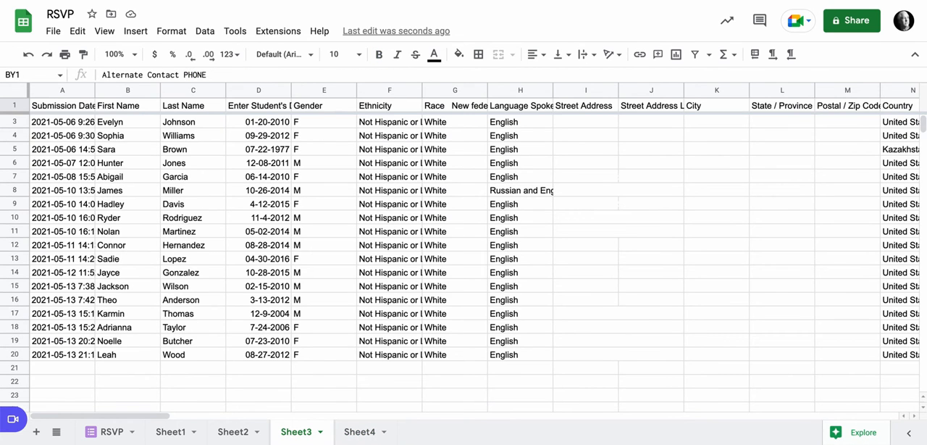
{"action": "left_click", "coordinate": [360, 432]}
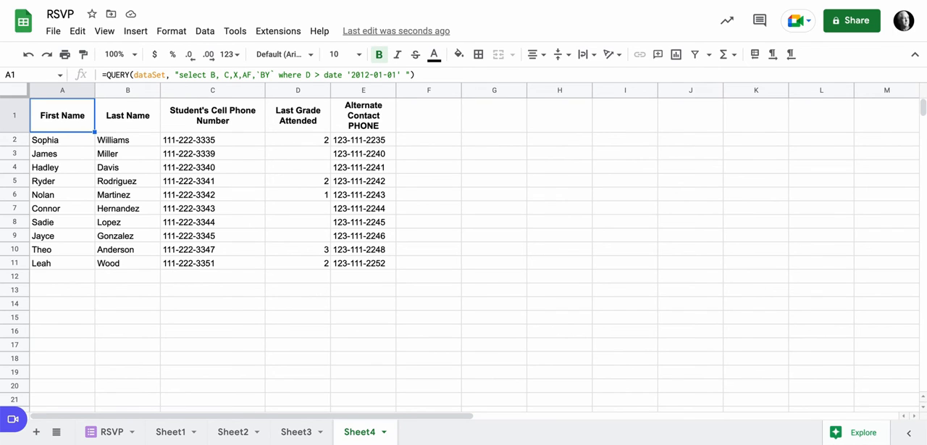
{"action": "left_click", "coordinate": [210, 75]}
{"action": "type", "text": "F,"}
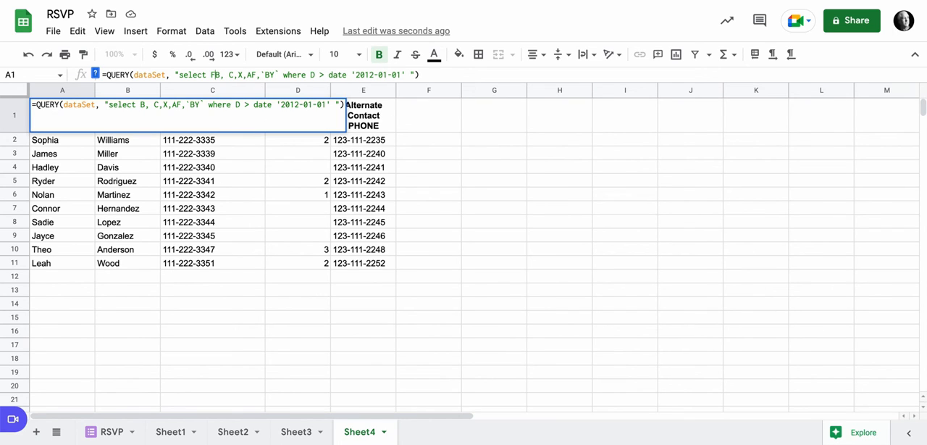
{"action": "key", "text": "Return"}
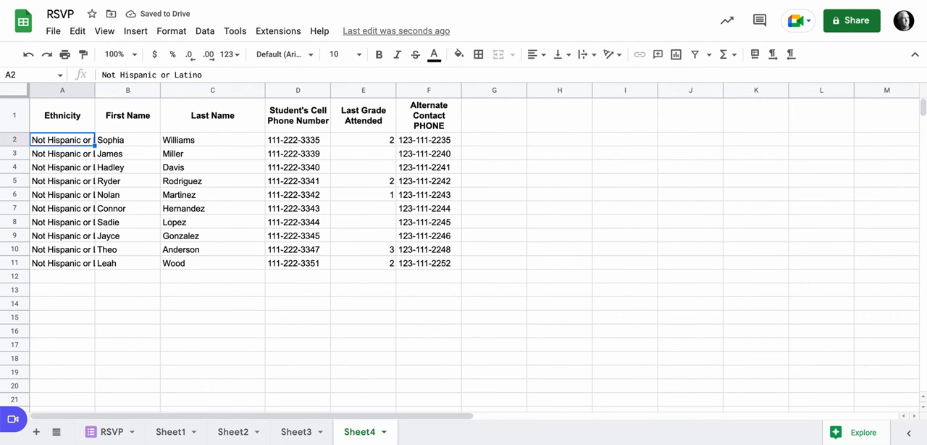
Step: Compare the query's where condition on column D in Sheet4 with the student date column and its date format in Sheet3
{"action": "left_click", "coordinate": [296, 432]}
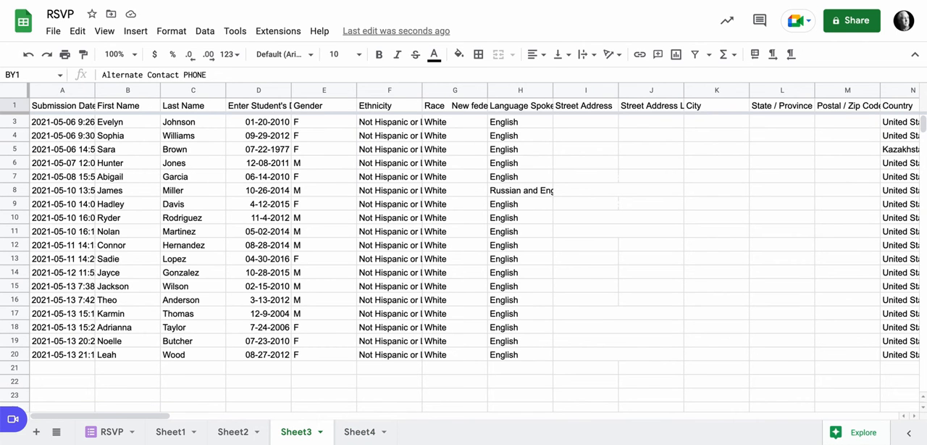
{"action": "left_click", "coordinate": [360, 432]}
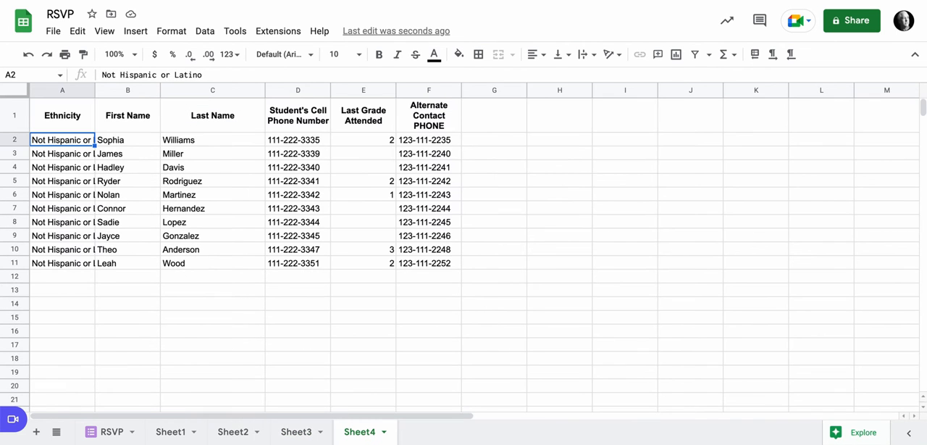
{"action": "left_click", "coordinate": [62, 115]}
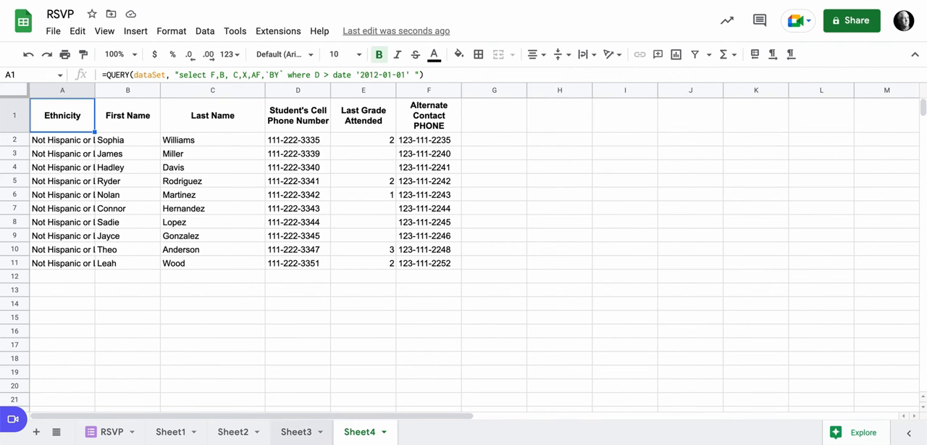
{"action": "left_click", "coordinate": [297, 432]}
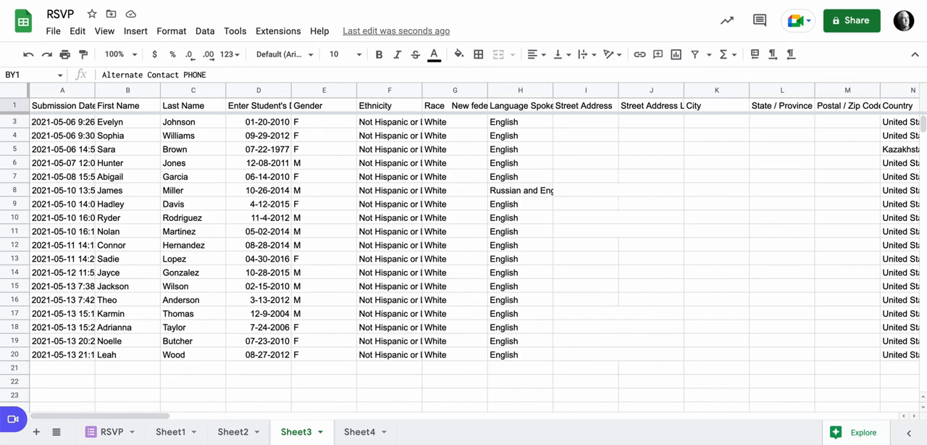
{"action": "left_click", "coordinate": [360, 432]}
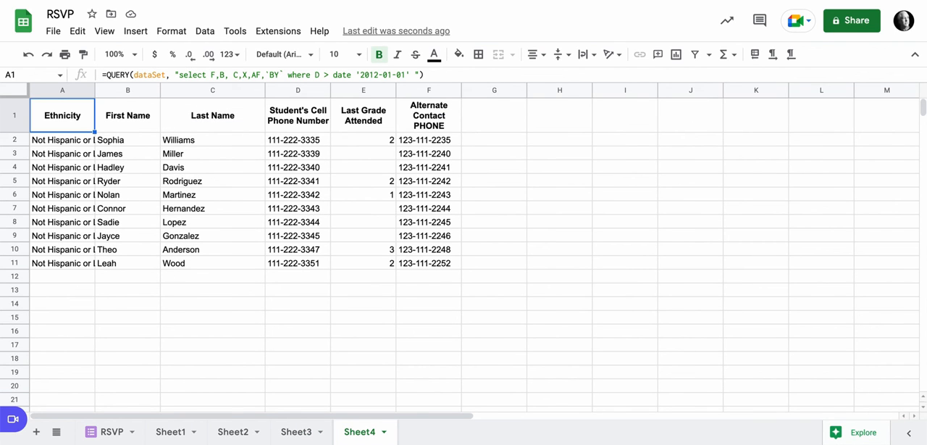
{"action": "left_click", "coordinate": [358, 75]}
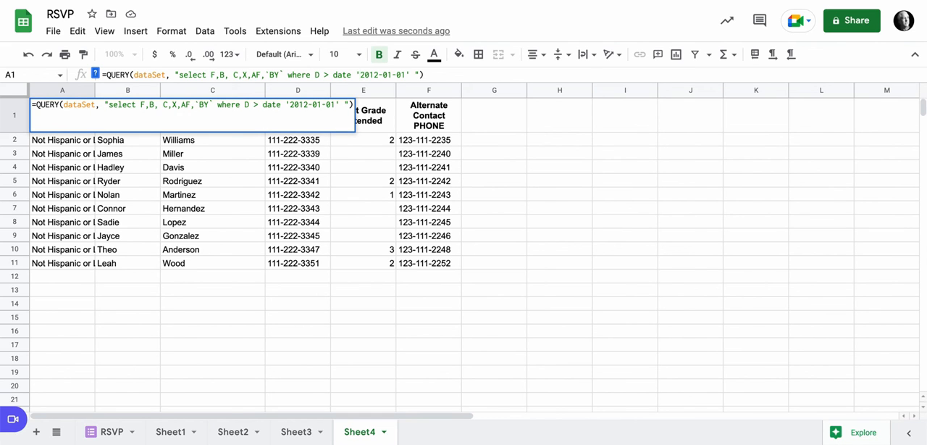
{"action": "left_click", "coordinate": [296, 432]}
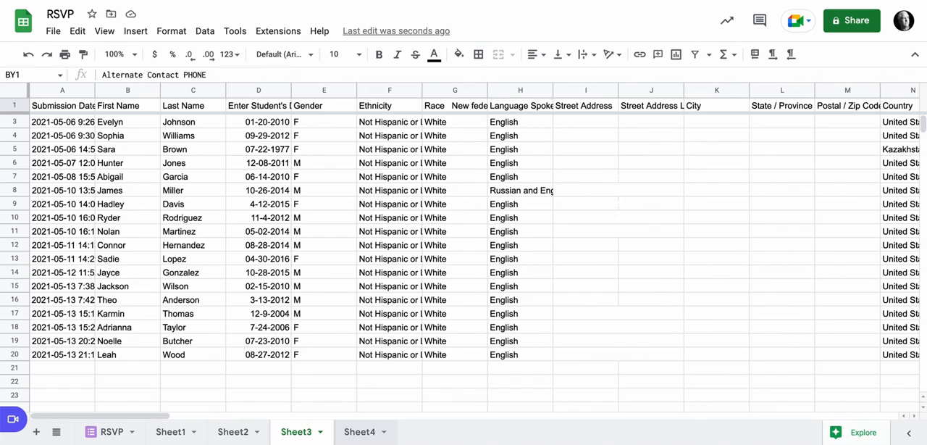
{"action": "left_click", "coordinate": [359, 432]}
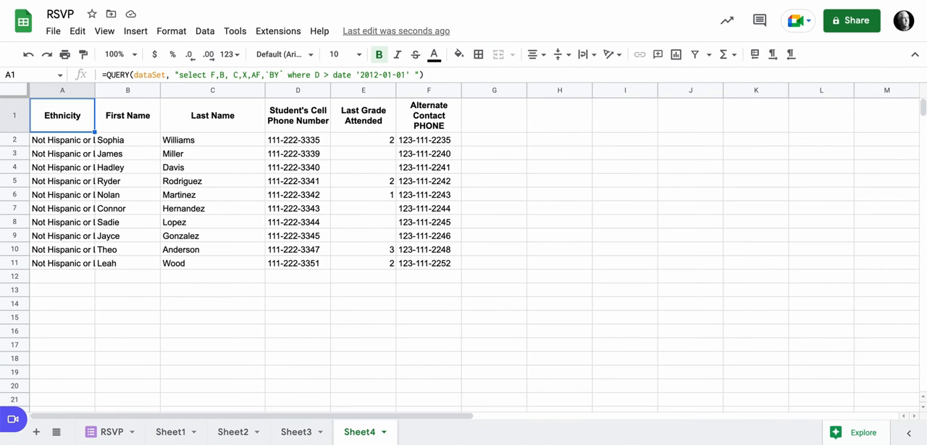